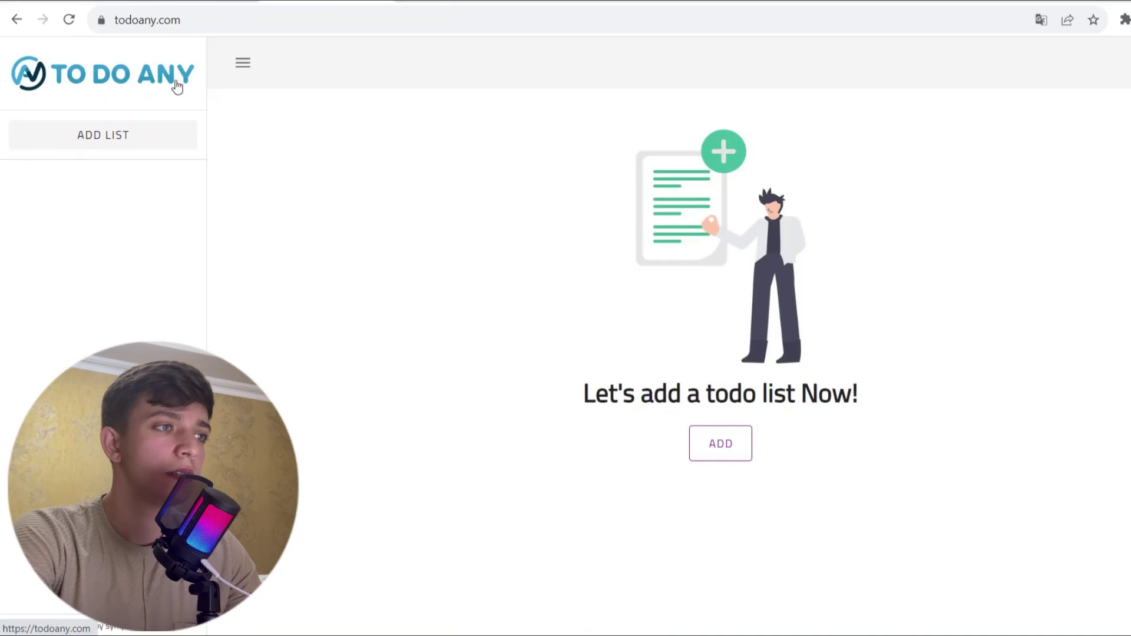
Add a new list named 'Crypto' and open its empty board
click(137, 150)
text(Crypto)
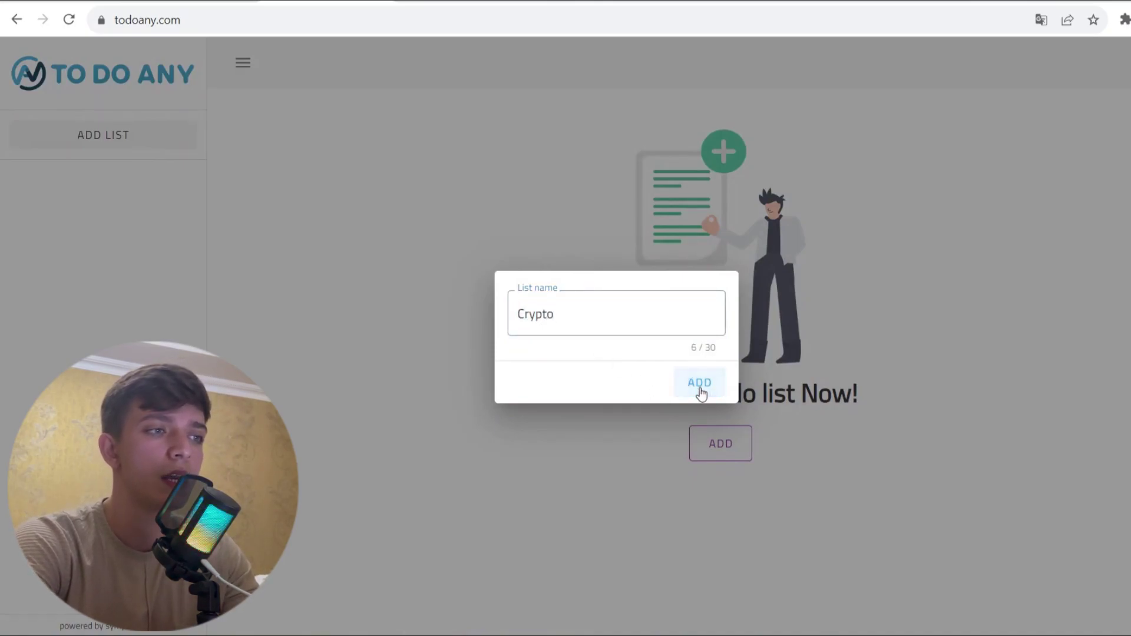
click(700, 384)
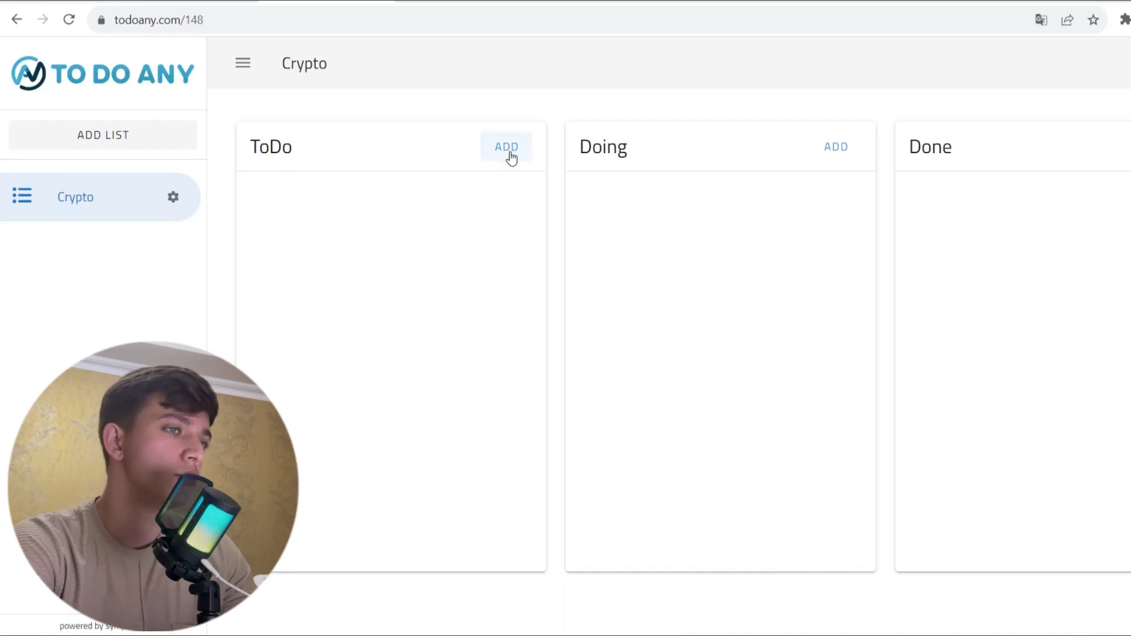
Add the task 'top 10 crypto' to the Crypto ToDo column, then reopen and save it
click(510, 155)
text(top 10 crypto)
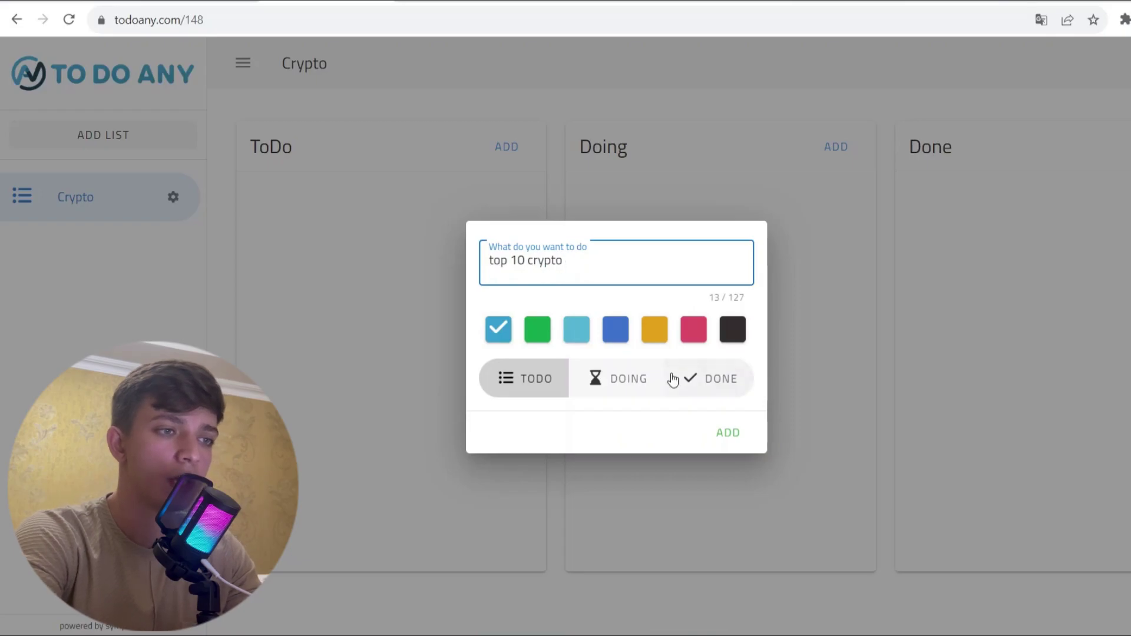
click(729, 435)
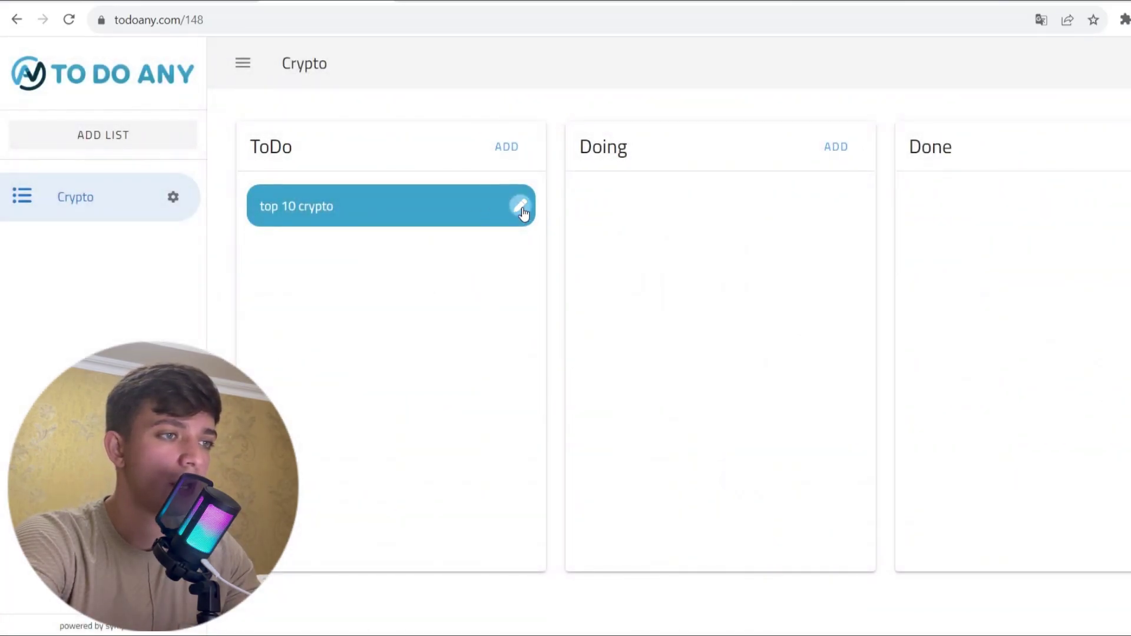
click(521, 207)
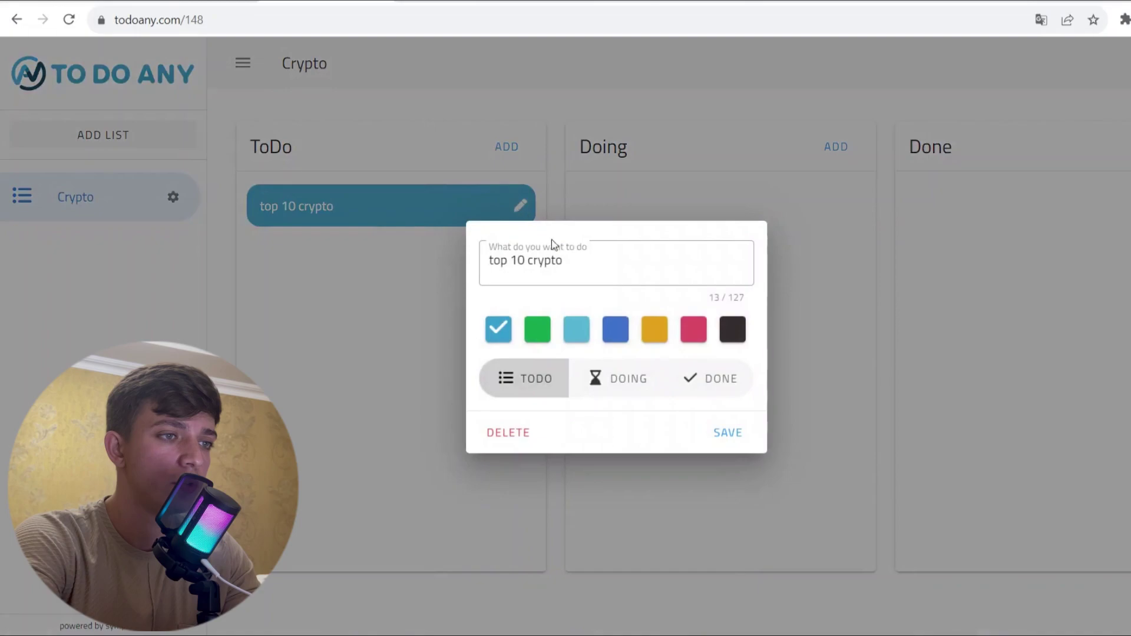
click(734, 444)
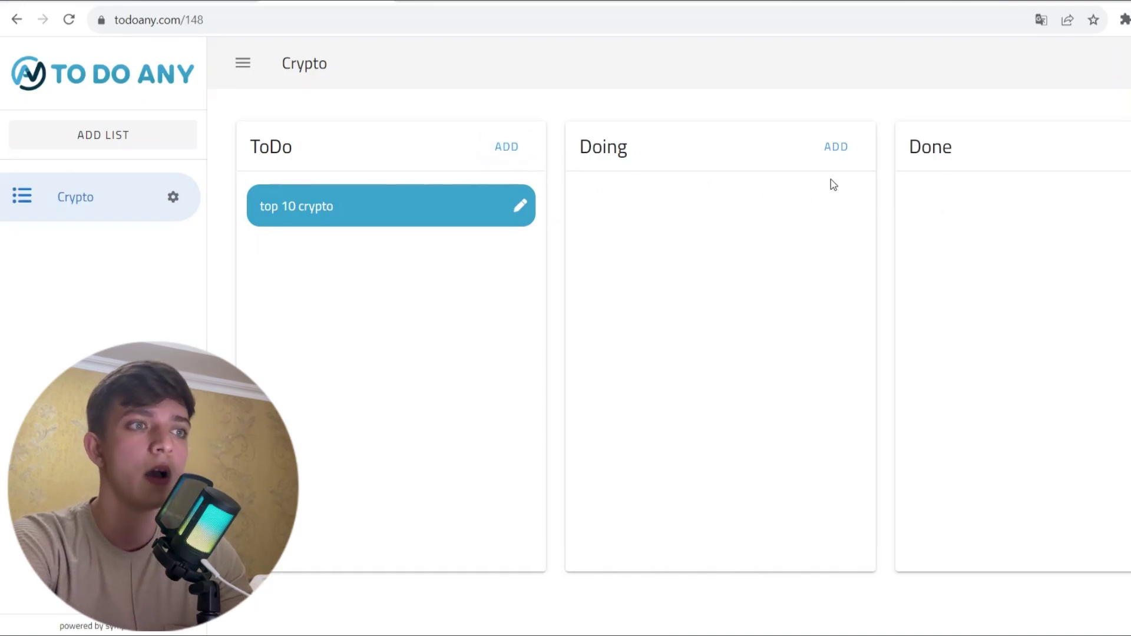
Put a blank task card in the Doing column and open the Crypto list's settings
click(831, 159)
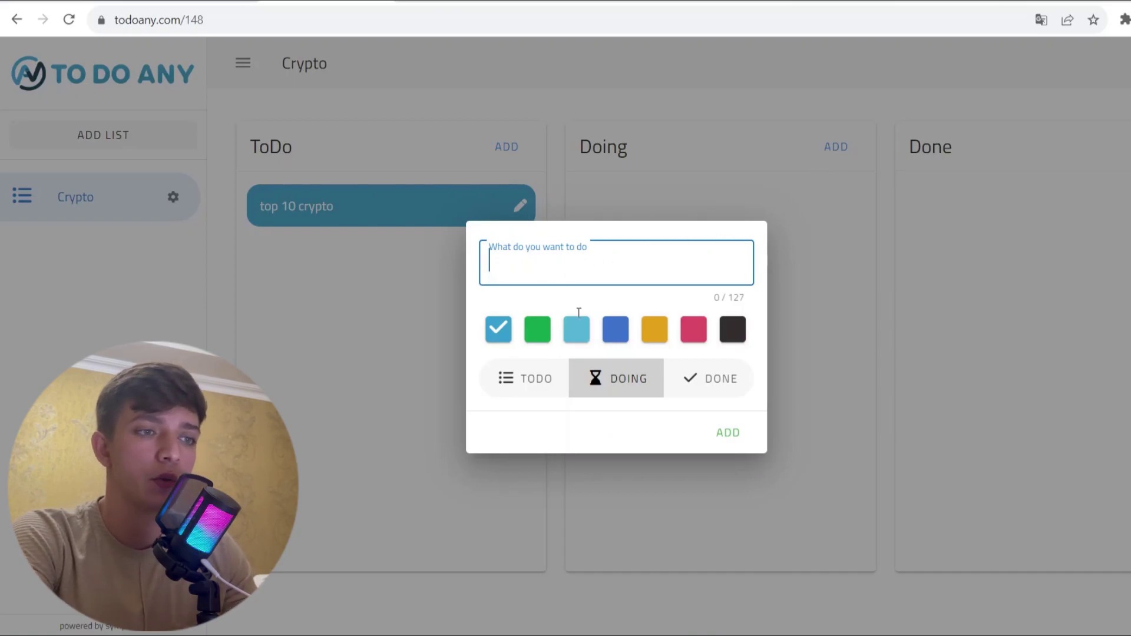
click(729, 433)
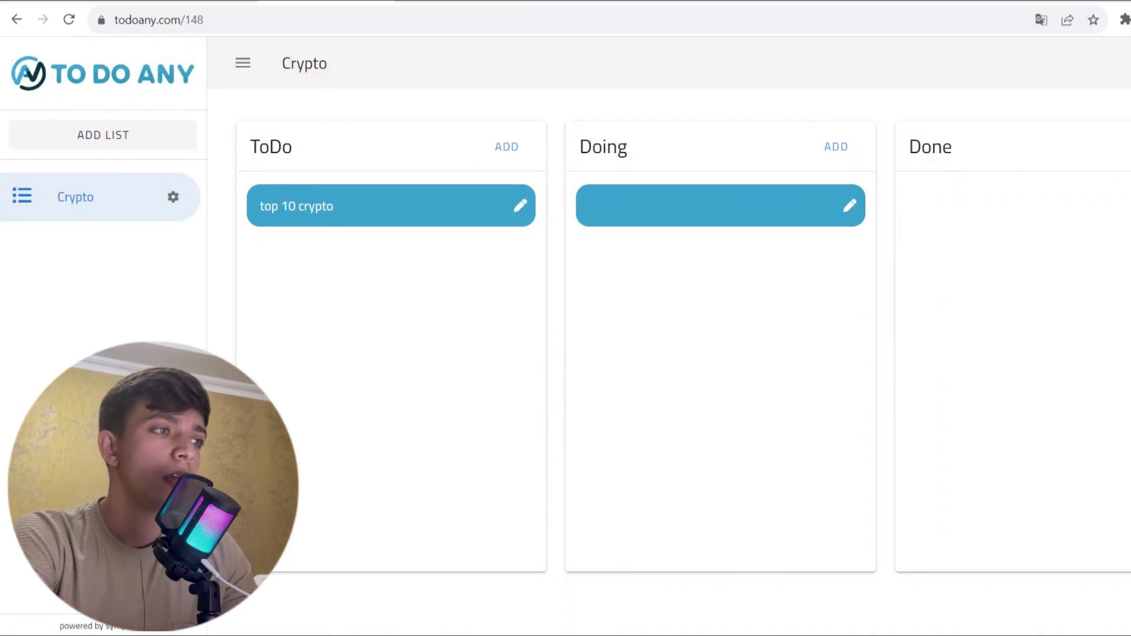
click(55, 211)
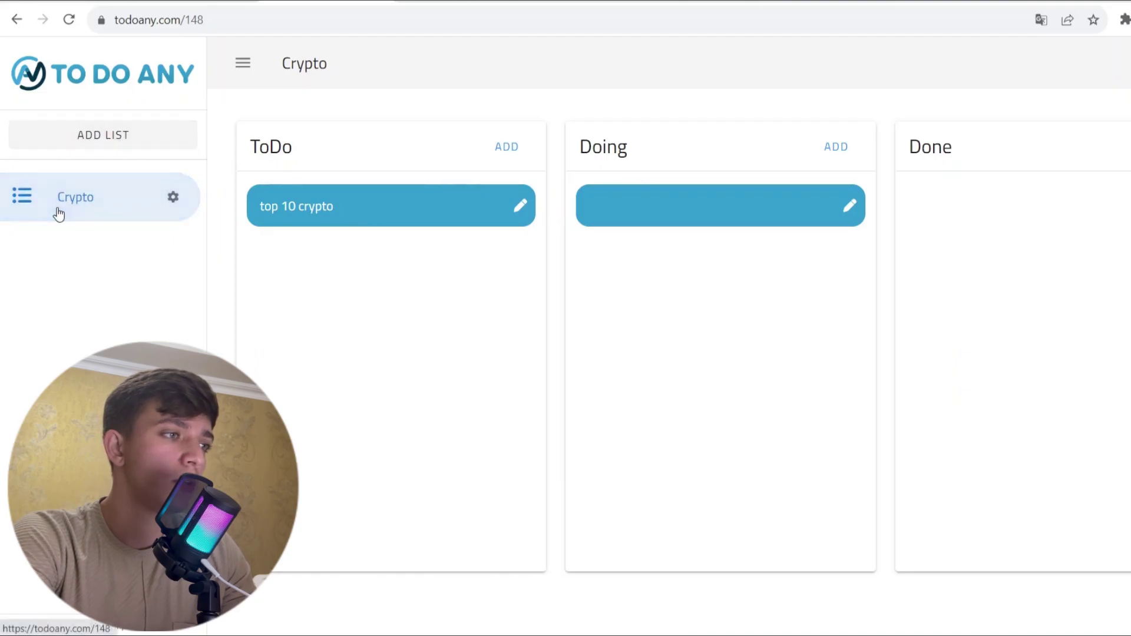
click(25, 202)
click(177, 203)
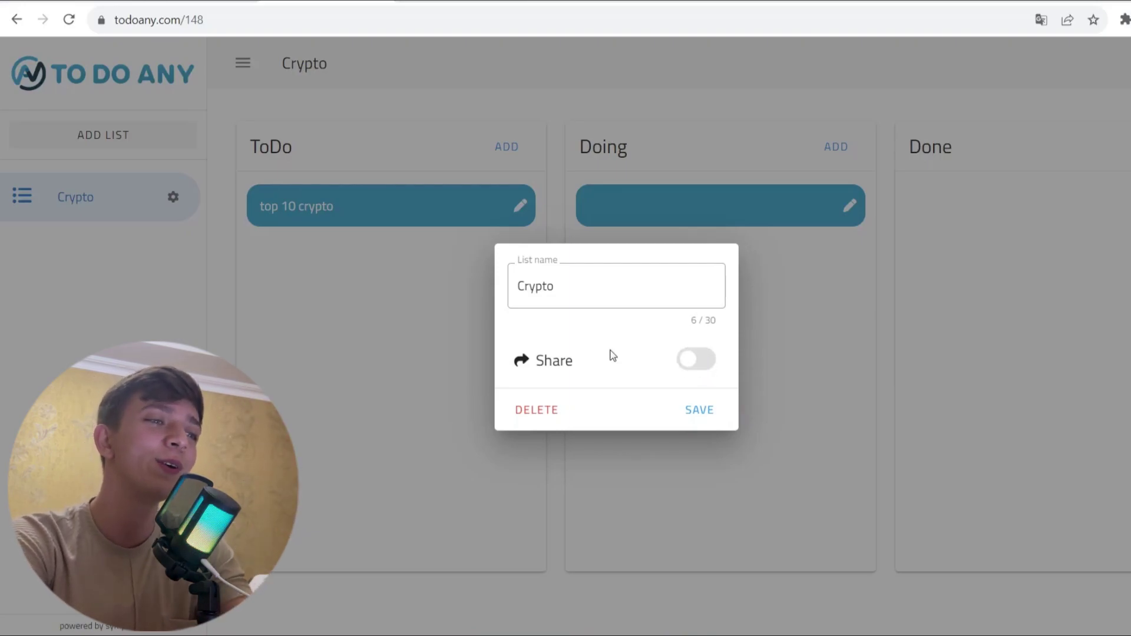
Enable sharing for Crypto, copy its share link and save the list settings
click(699, 360)
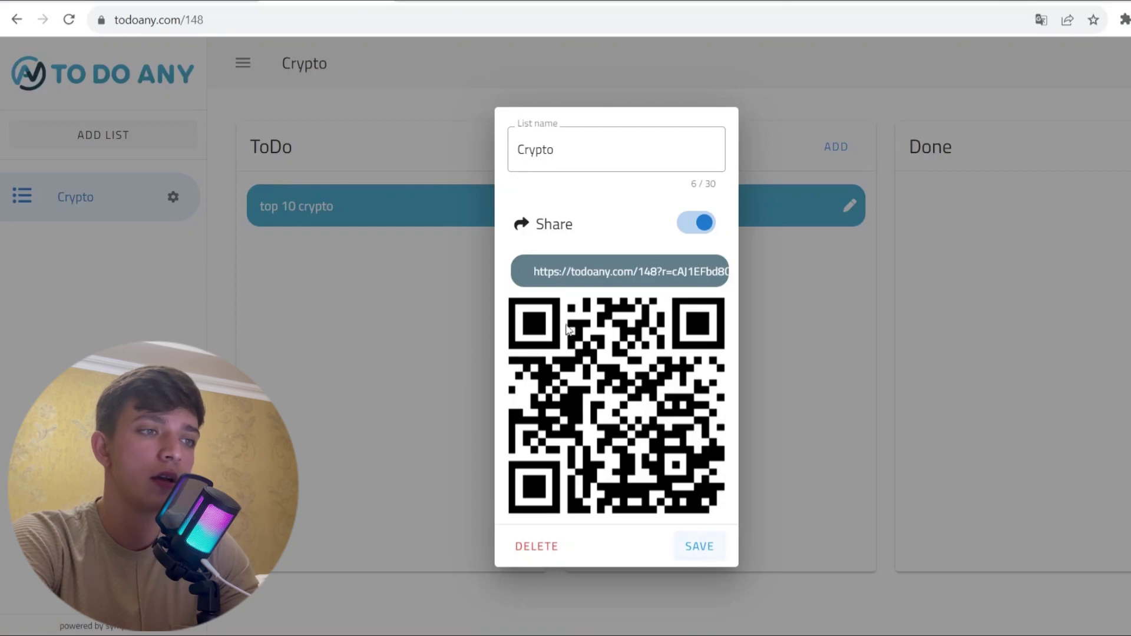
click(611, 276)
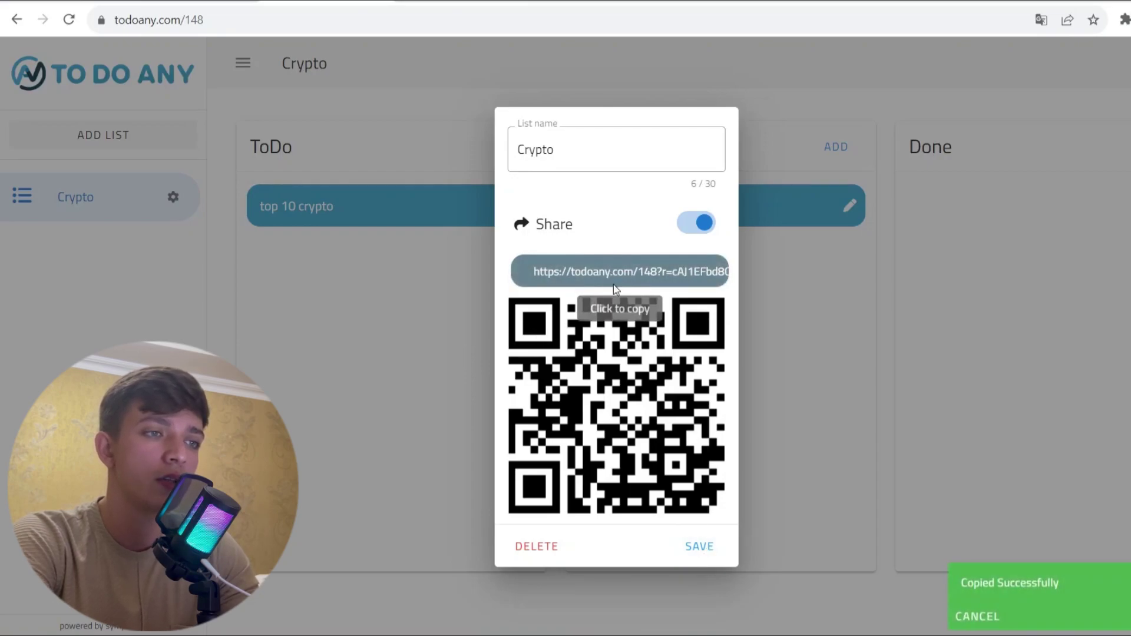
click(700, 546)
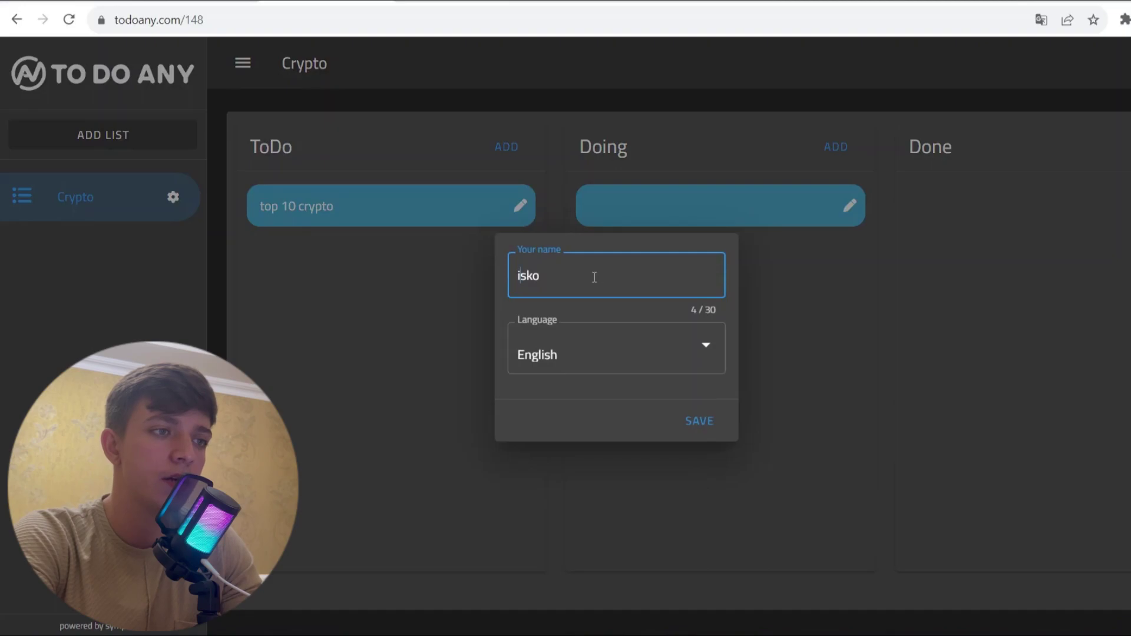
Change the profile name to 'Isko' with English as the language and save
key(BackSpace)
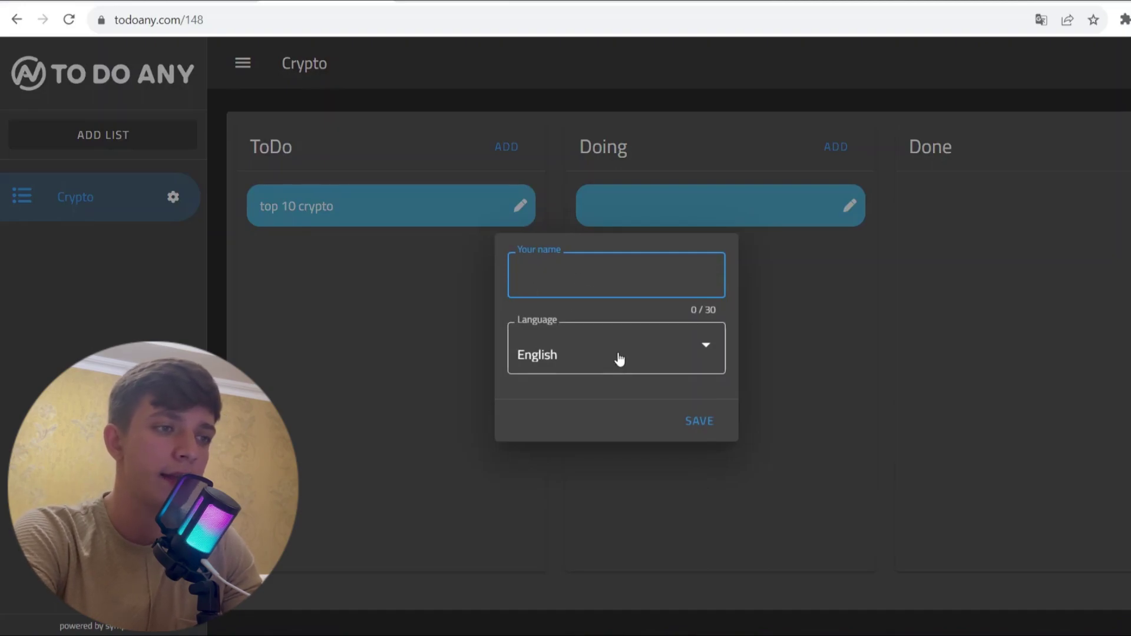
click(619, 359)
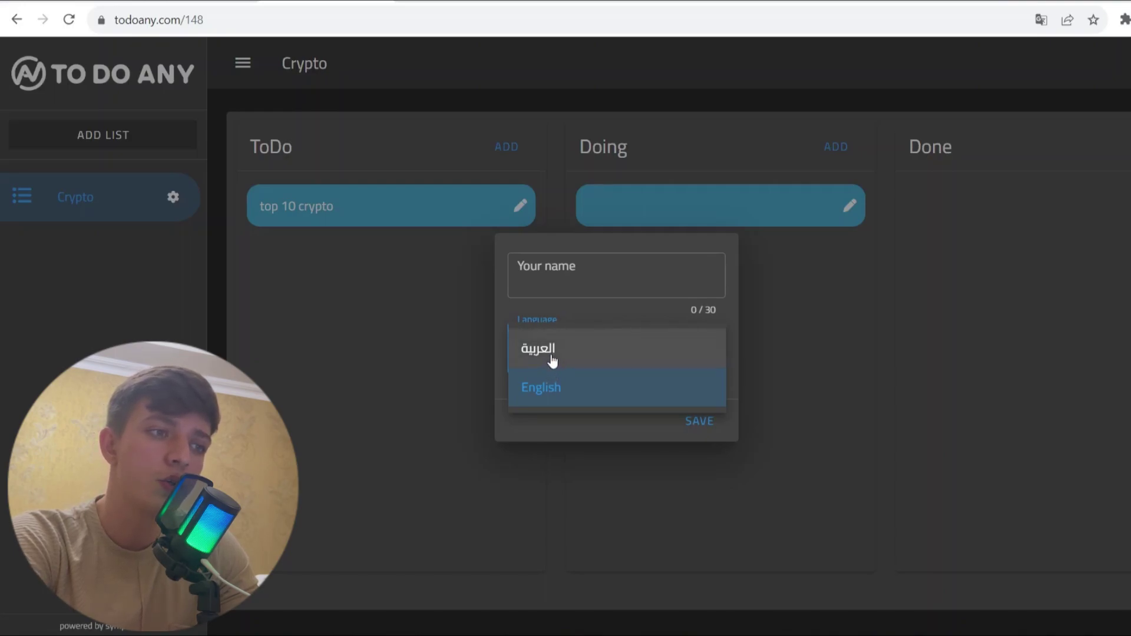
click(607, 265)
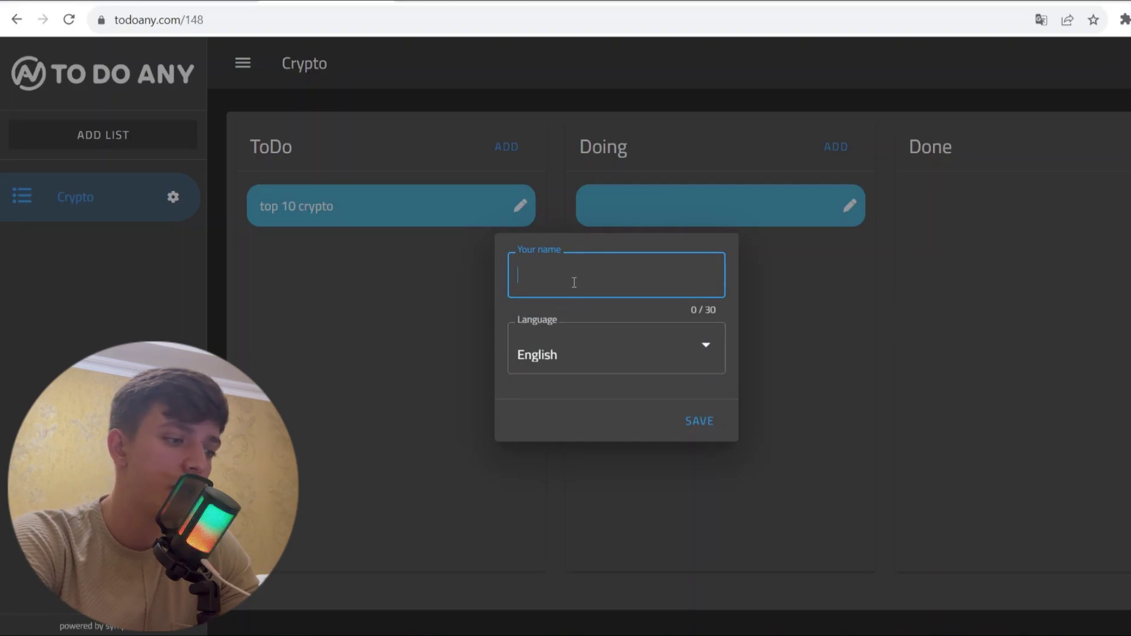
text(Isk)
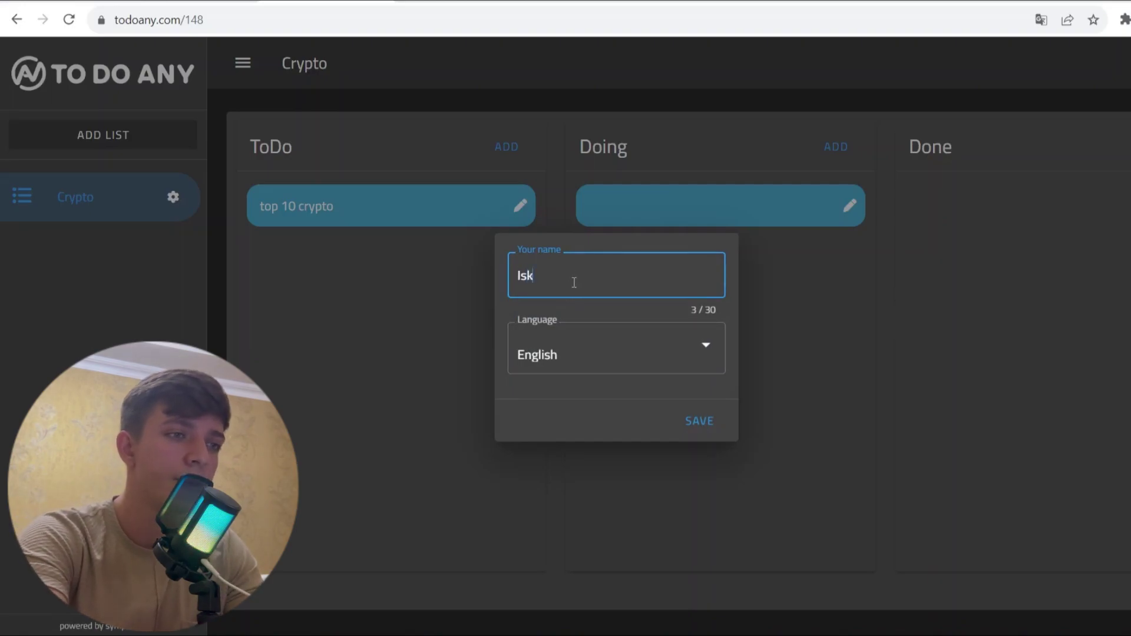
text(o)
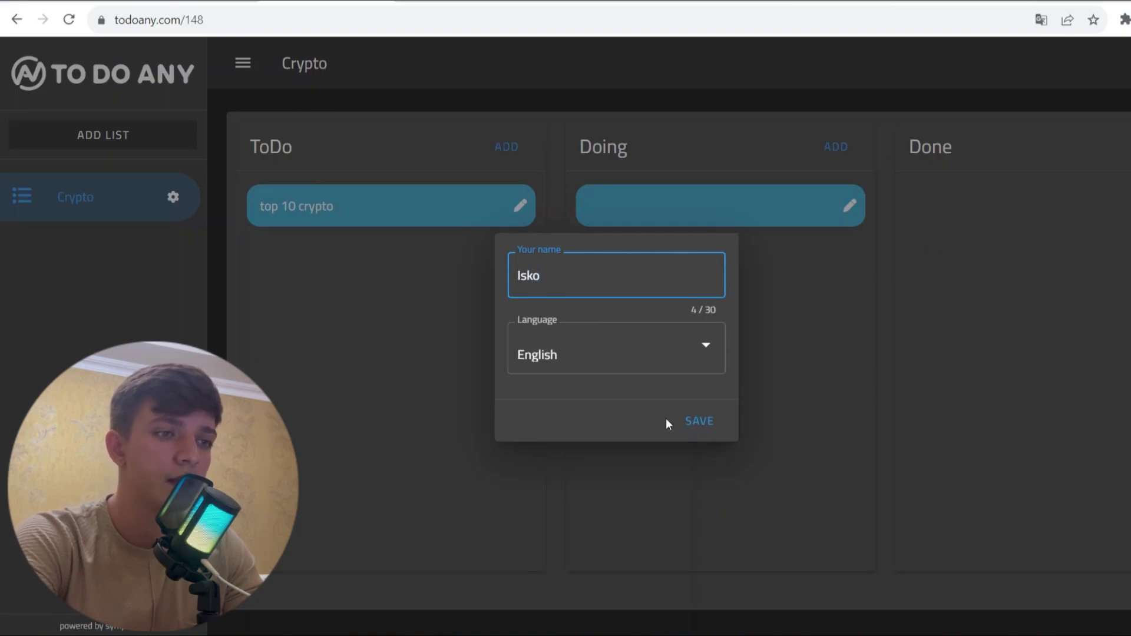
click(697, 420)
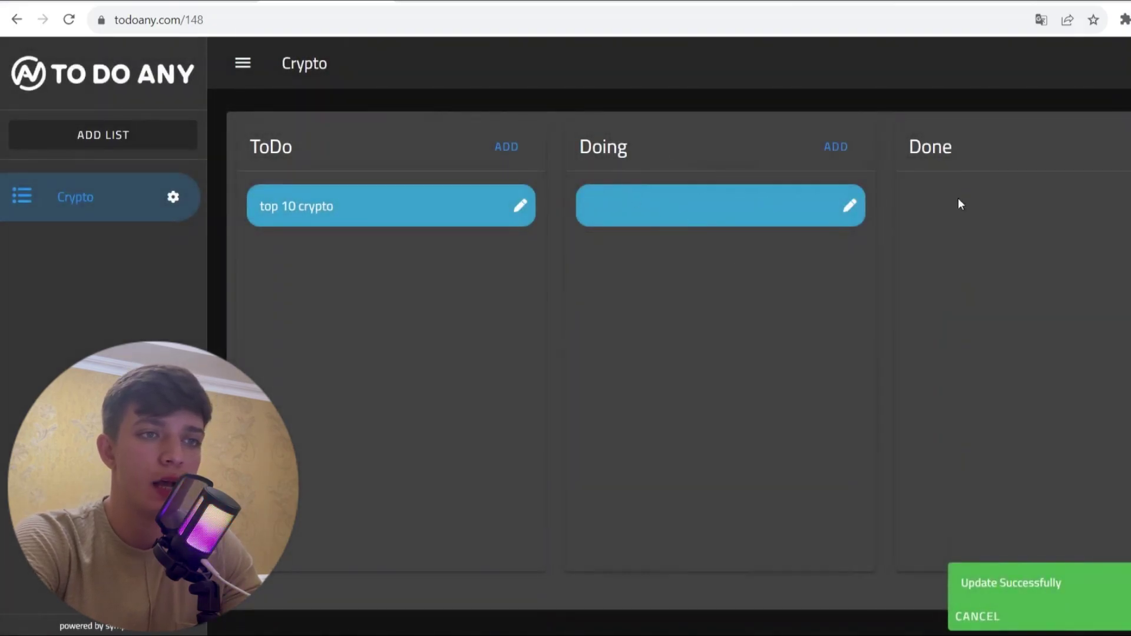
Put a blank task card in the Crypto list's Done column
click(1128, 146)
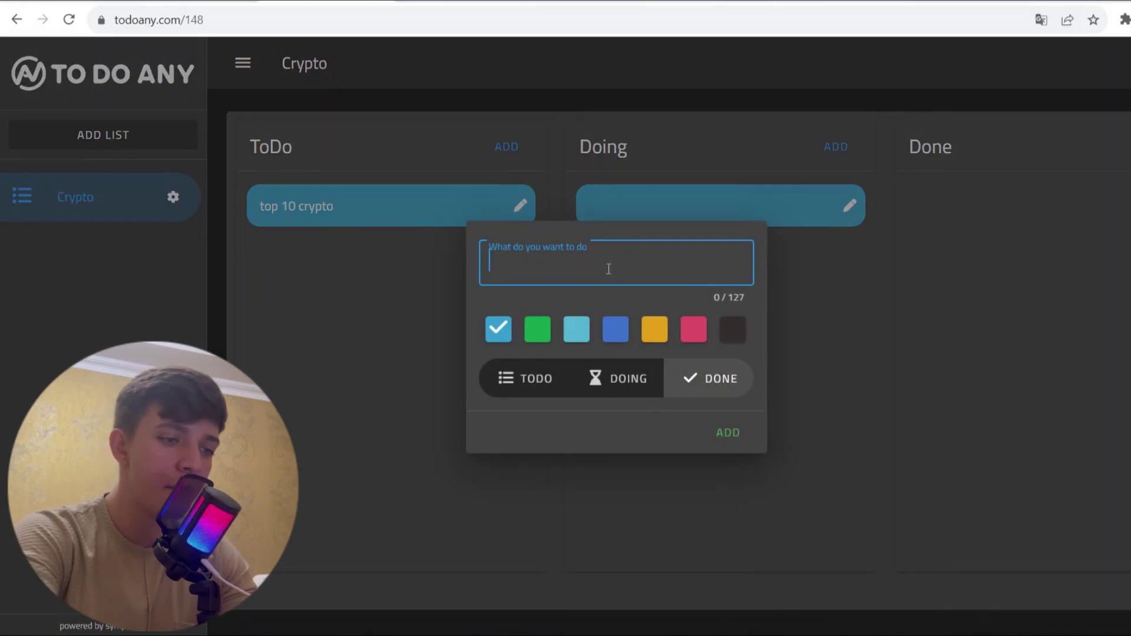
click(728, 433)
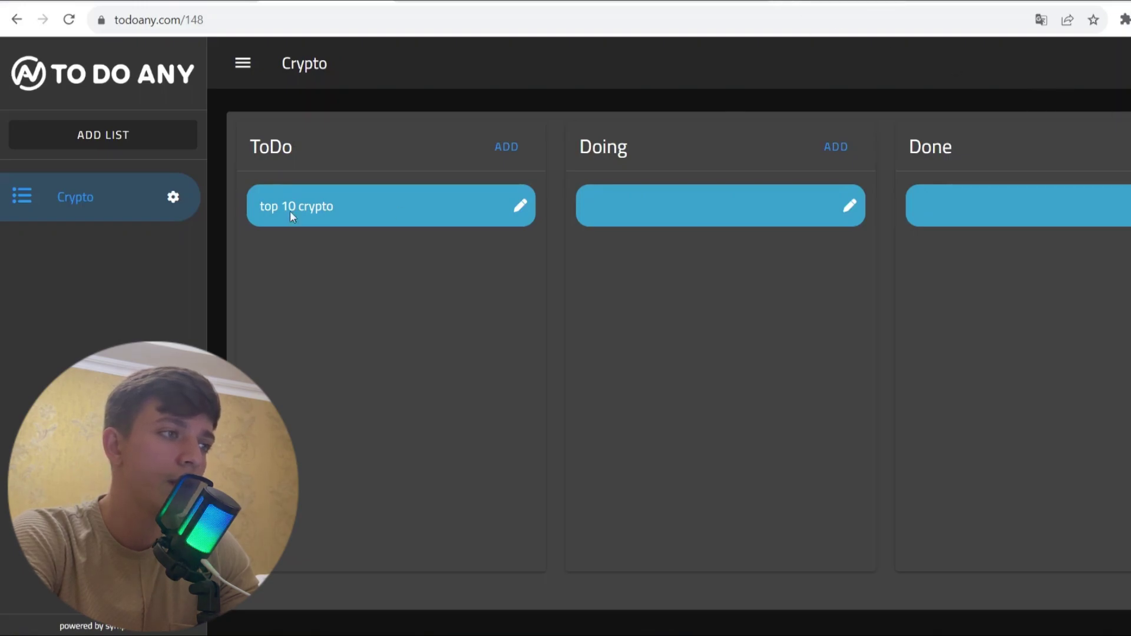
click(24, 194)
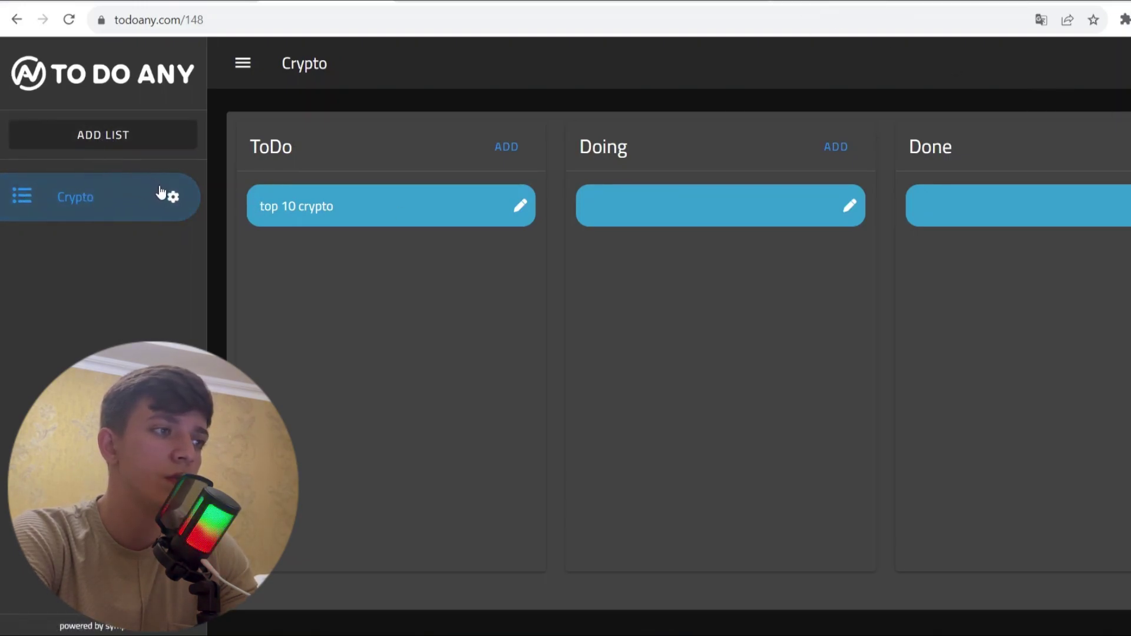
Add a second list named 'Football' from the sidebar and open its board
click(168, 136)
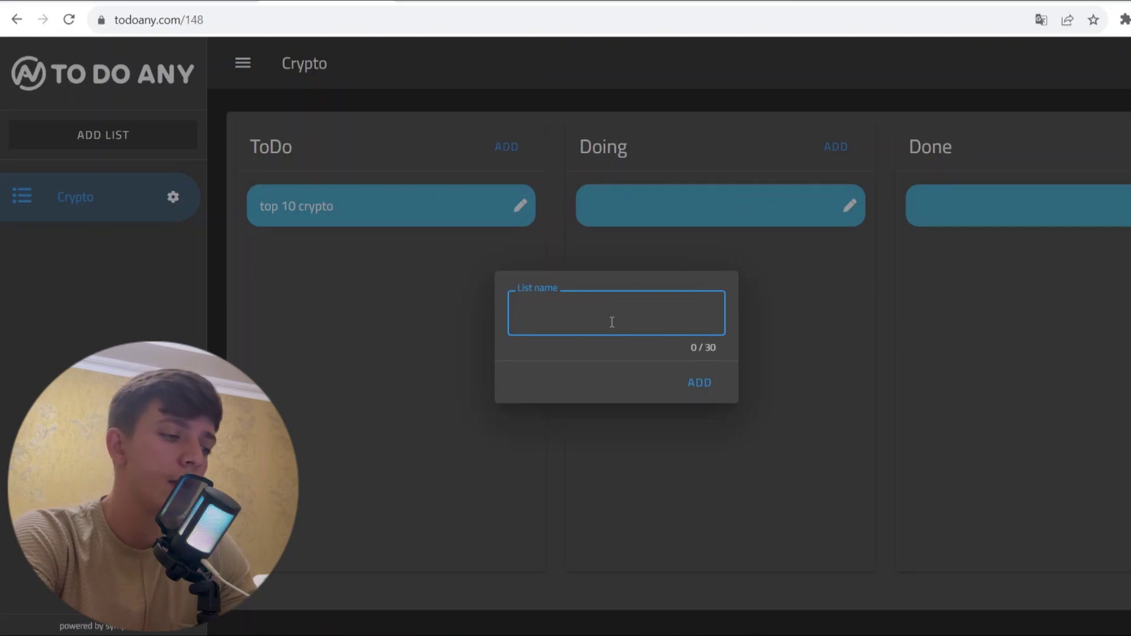
text(F)
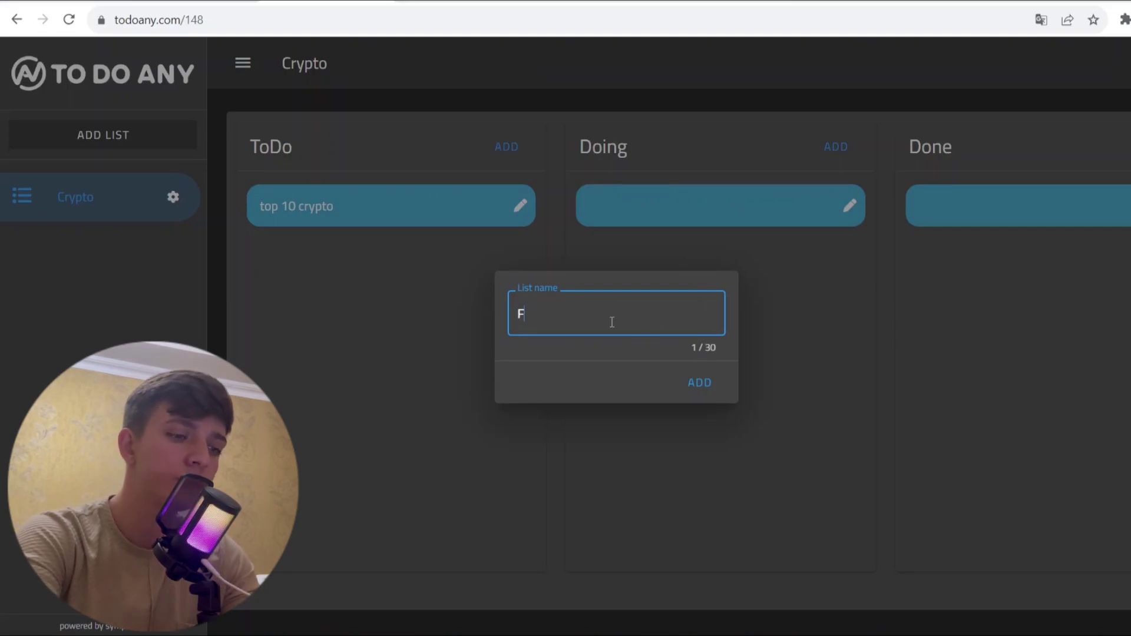
text(ootba)
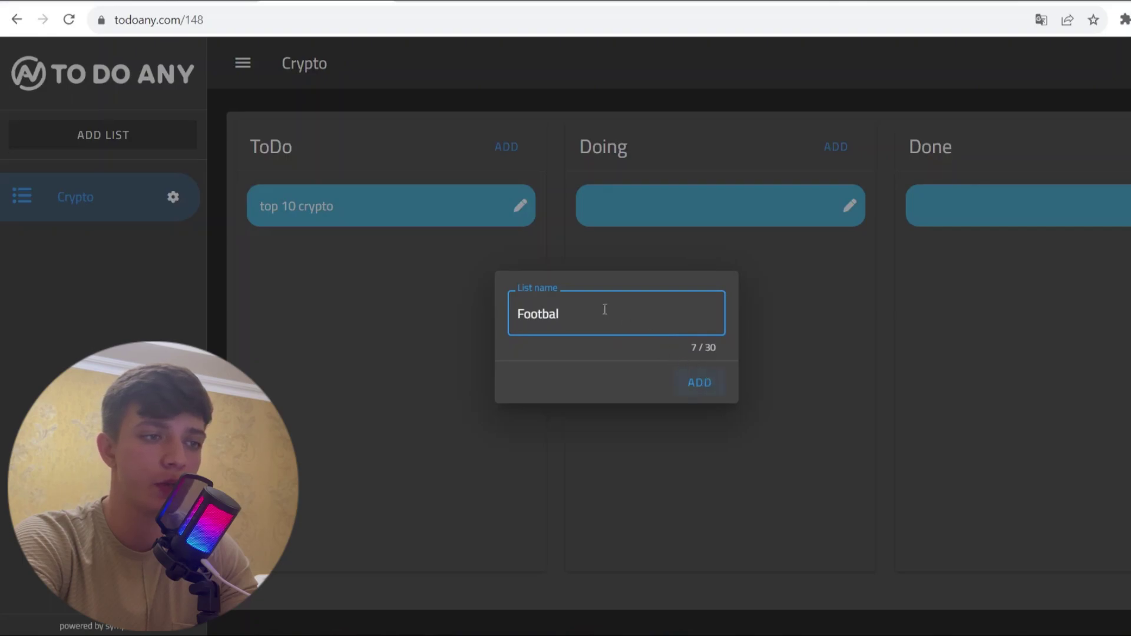
text(l)
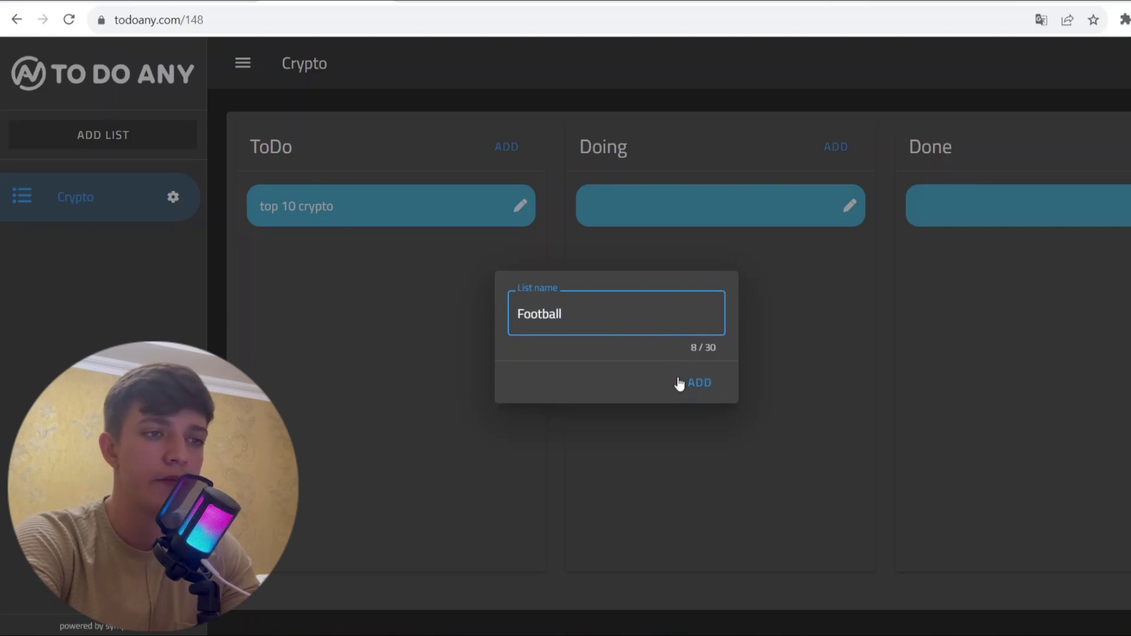
click(702, 383)
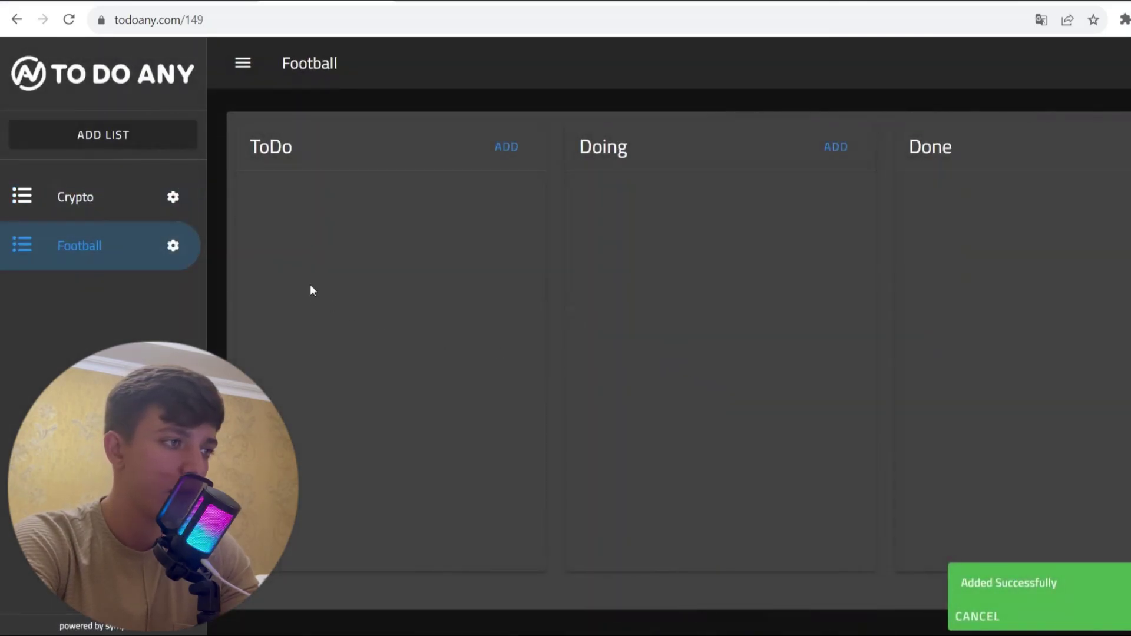